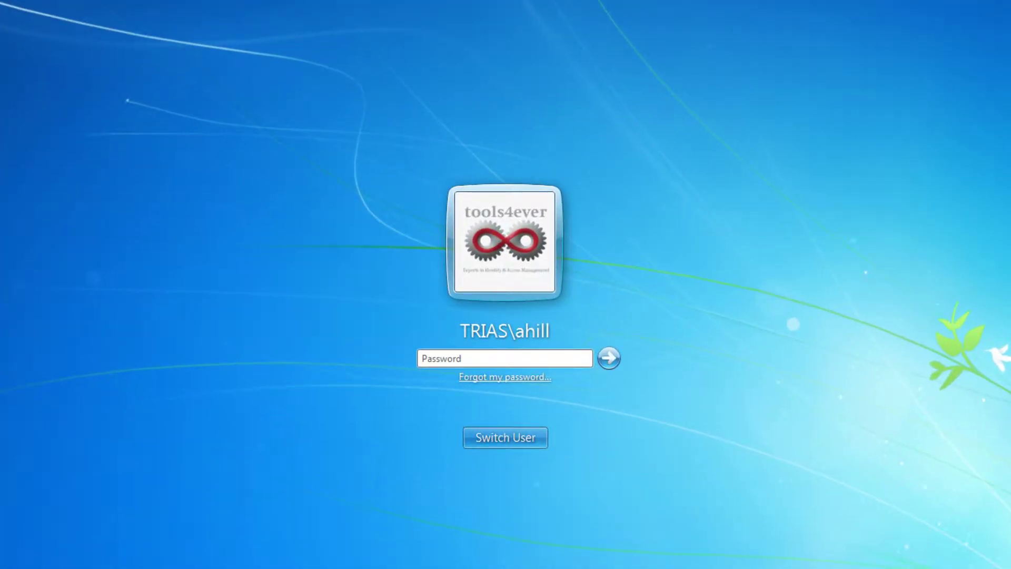
{"action": "type", "text": "•••••••••••"}
{"action": "type", "text": "•••••"}
After a logon attempt, start 'Forgot my password...' and submit answers to both challenge questions
{"action": "key", "text": "Return"}
{"action": "key", "text": "Return"}
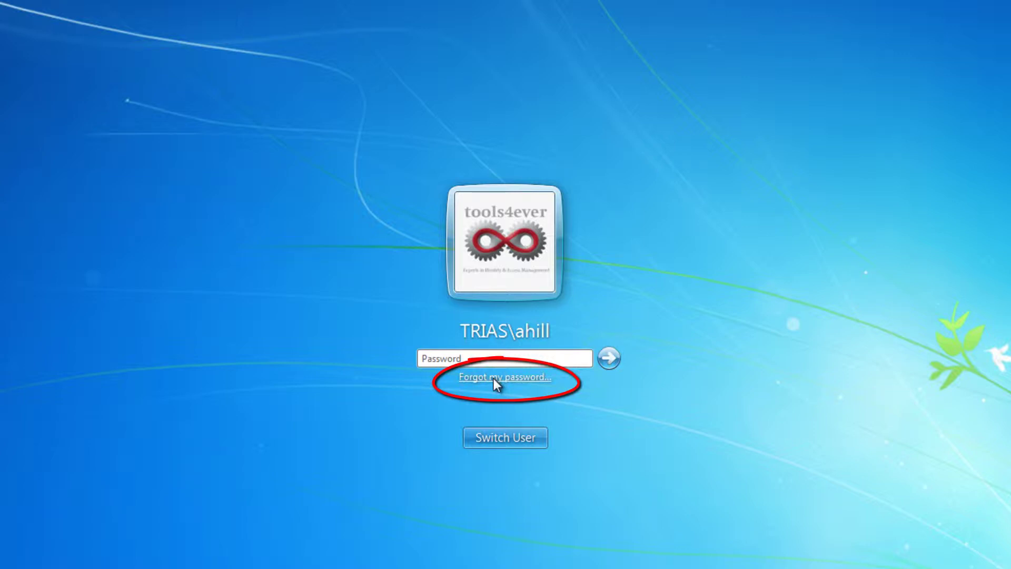
{"action": "left_click", "coordinate": [493, 377]}
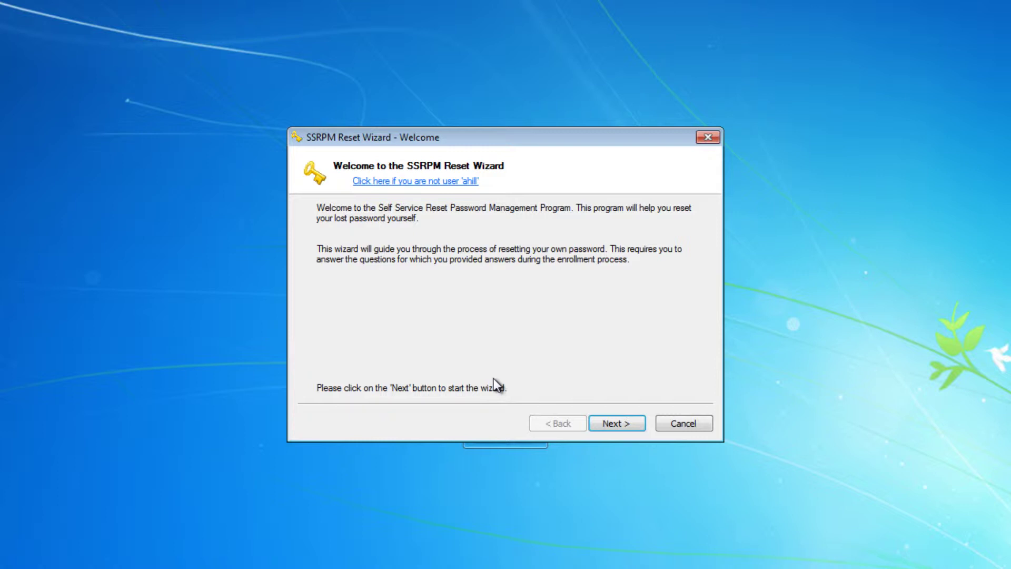
{"action": "left_click", "coordinate": [635, 427]}
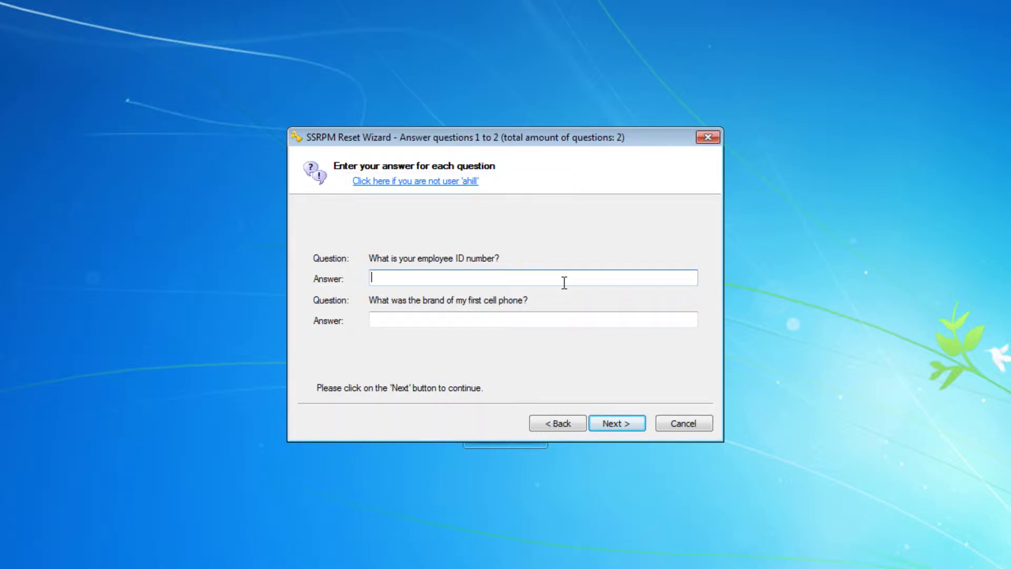
{"action": "left_click", "coordinate": [564, 322]}
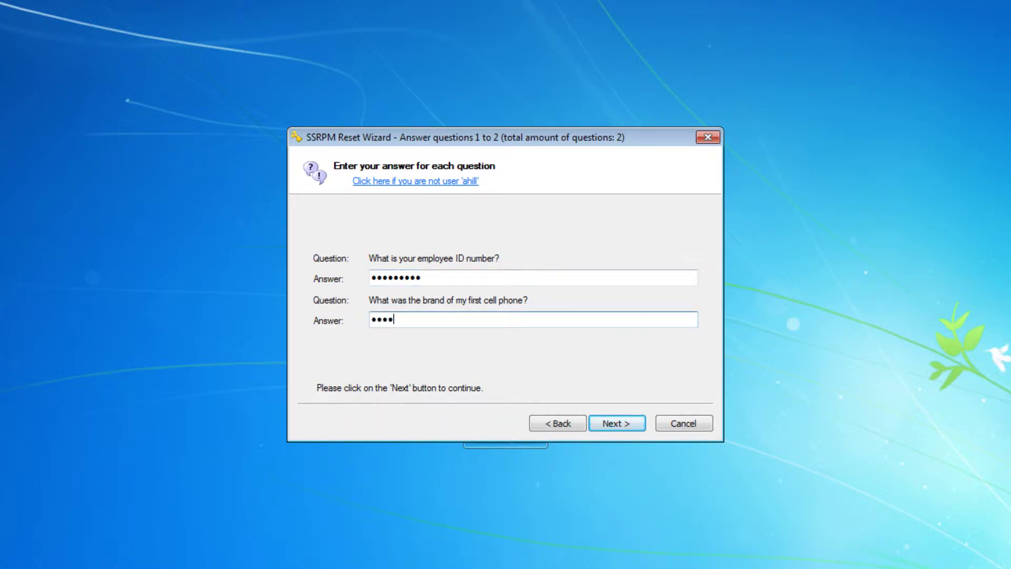
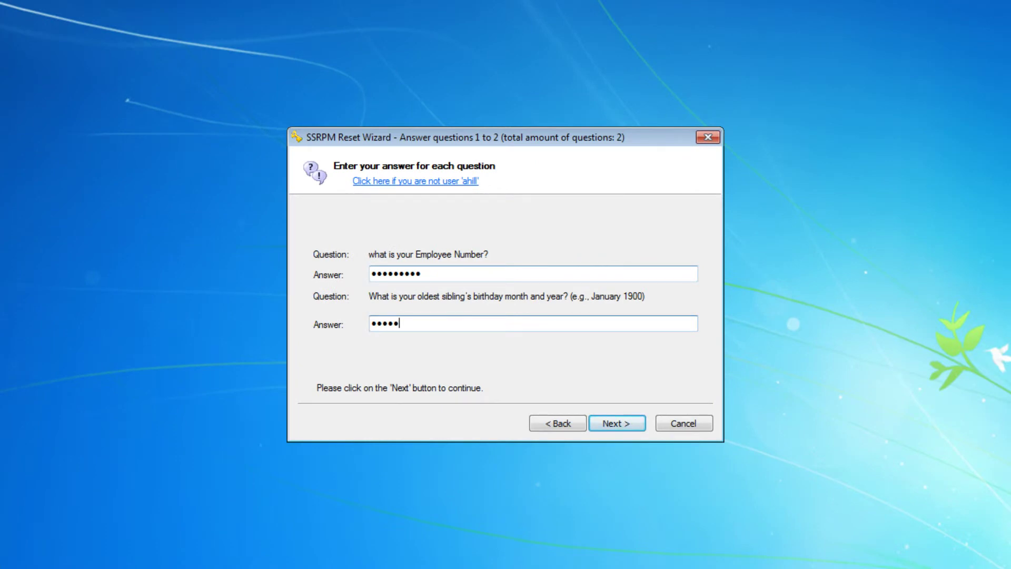
{"action": "key", "text": "Return"}
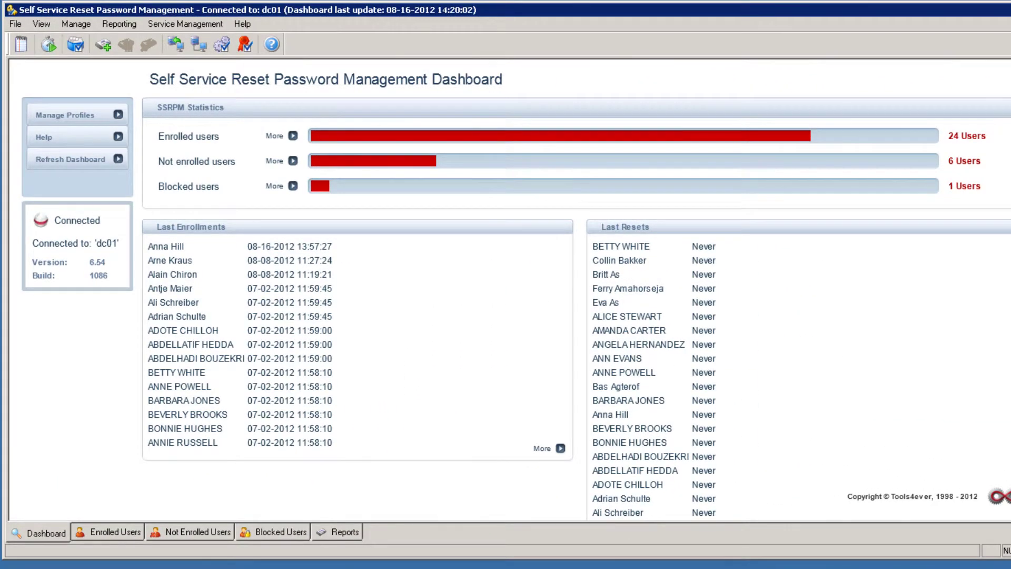
{"action": "left_click", "coordinate": [269, 531]}
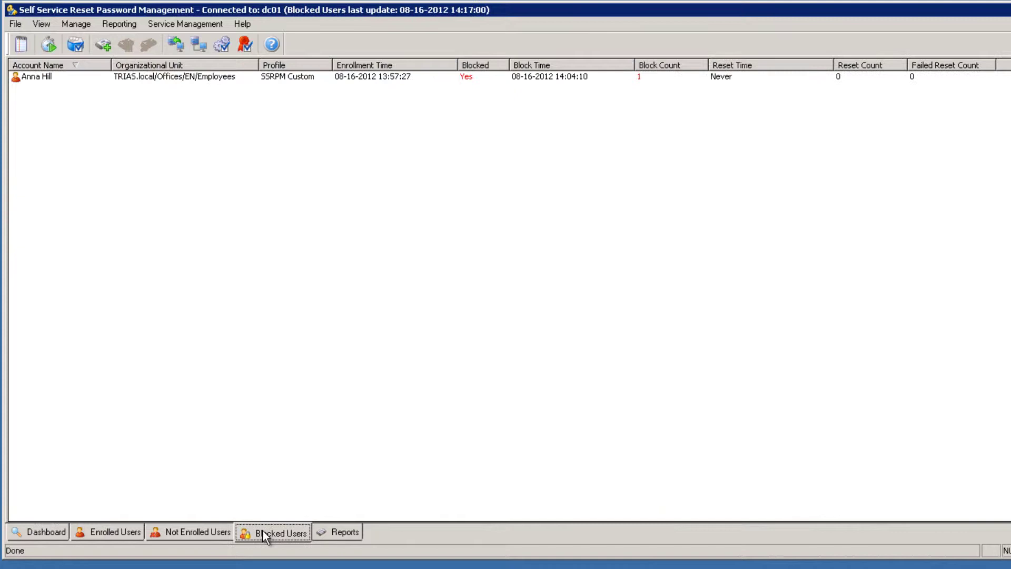
{"action": "left_click", "coordinate": [169, 104]}
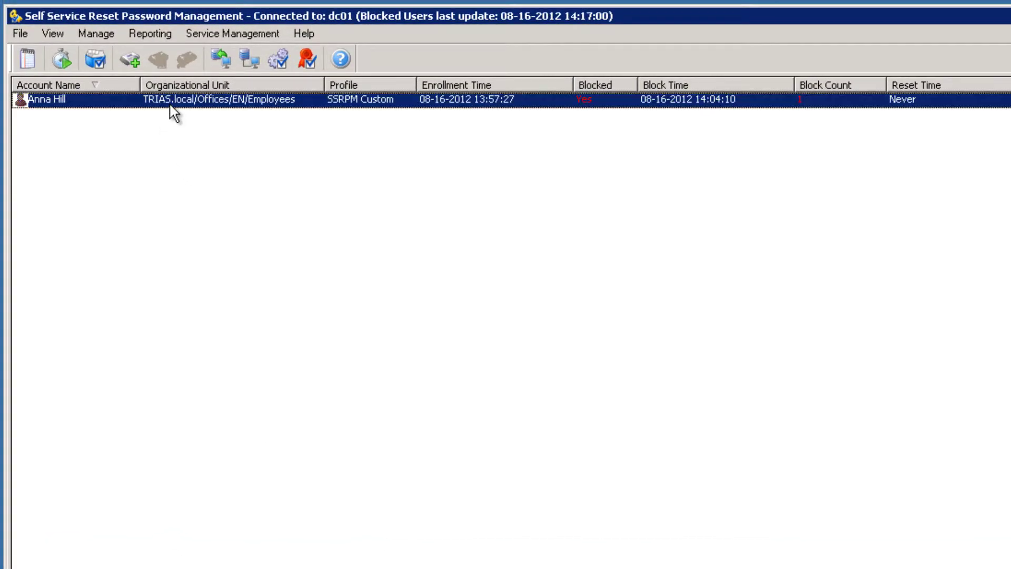
{"action": "right_click", "coordinate": [169, 103]}
{"action": "left_click", "coordinate": [191, 118]}
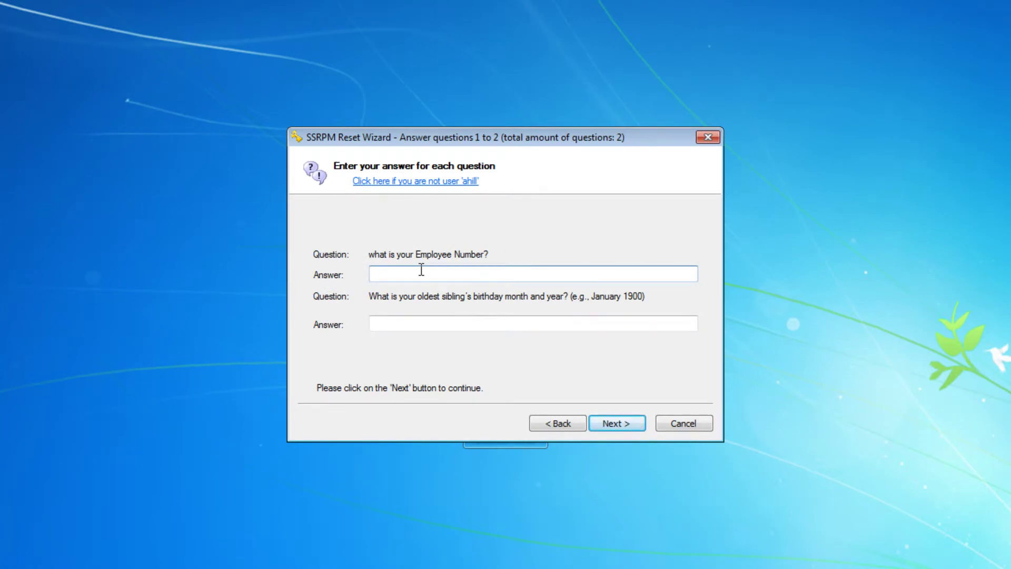
Dismiss the Incorrect answers warning, re-enter the sibling birthday answer, and continue
{"action": "key", "text": "Tab"}
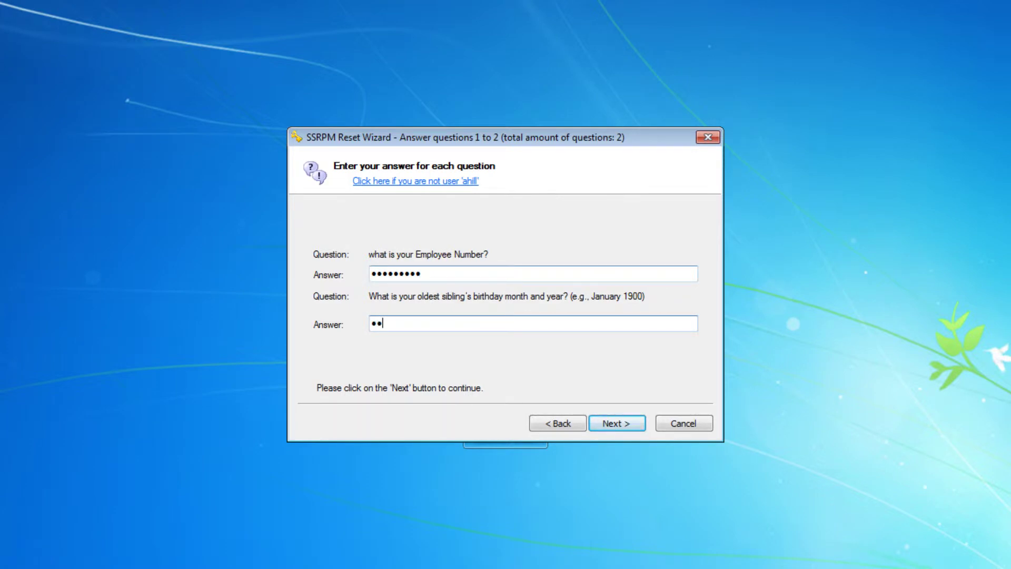
{"action": "key", "text": "Return"}
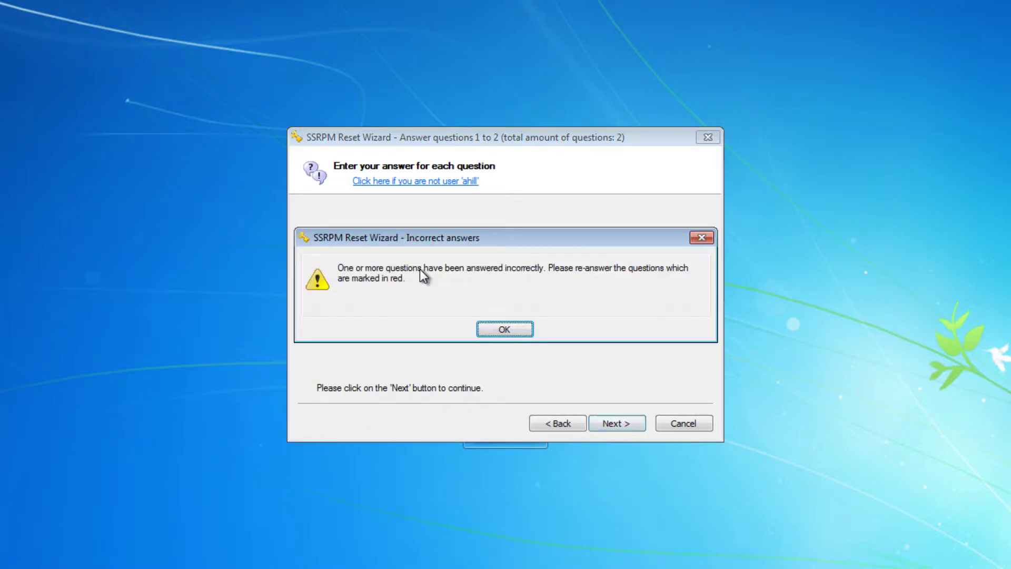
{"action": "left_click", "coordinate": [504, 330]}
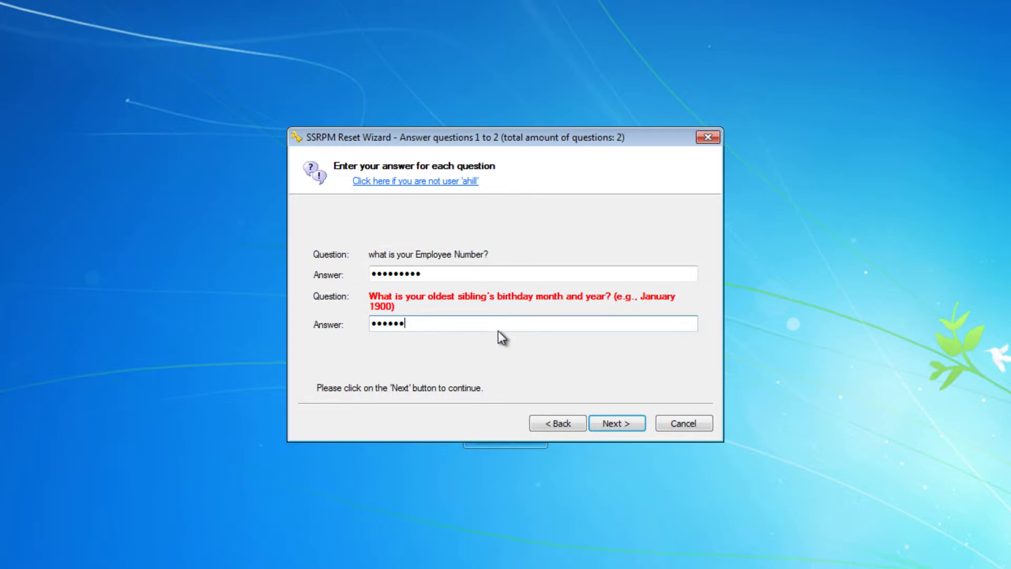
{"action": "double_click", "coordinate": [444, 322]}
{"action": "left_click", "coordinate": [611, 424]}
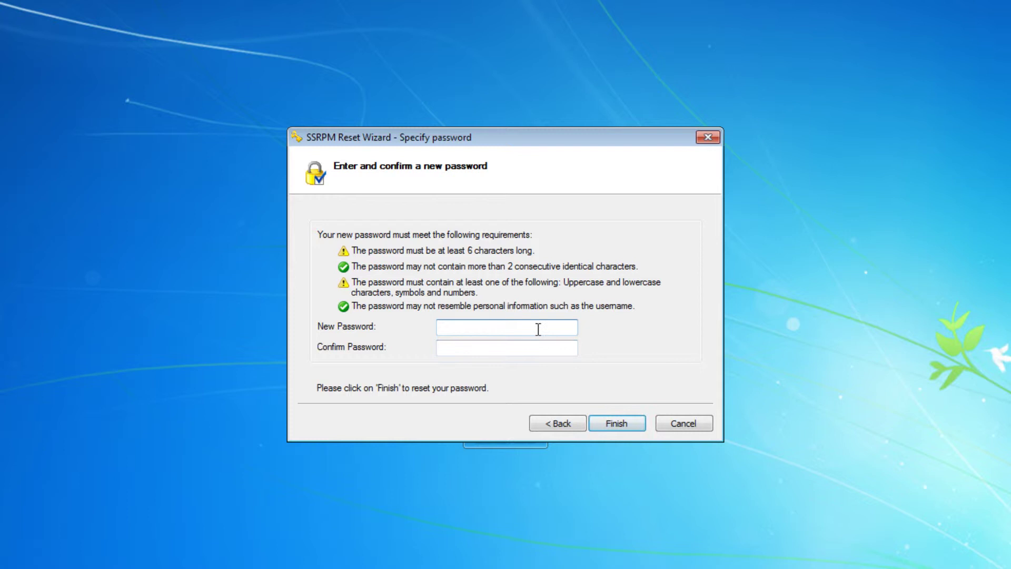
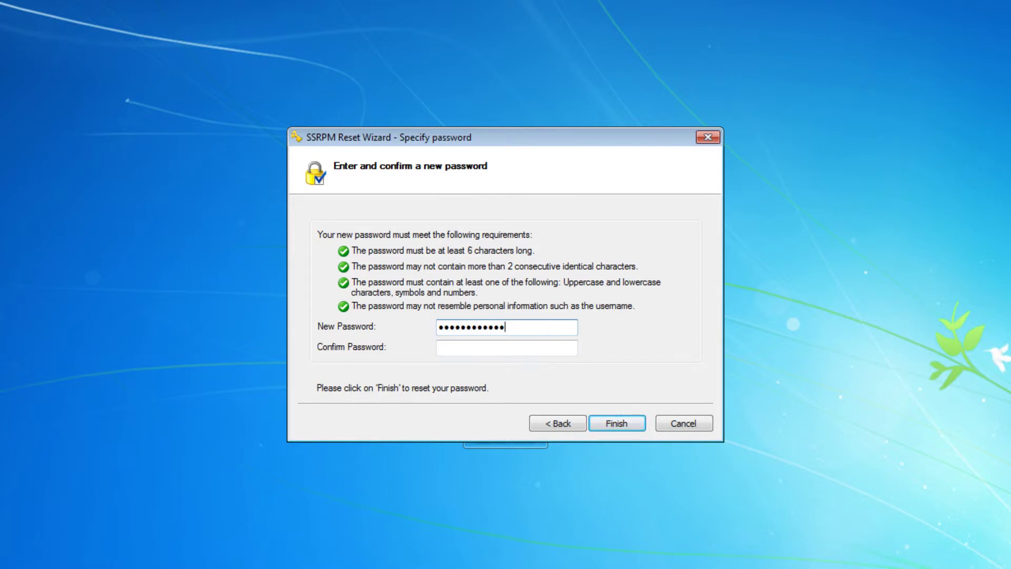
Enter the new password in both New and Confirm Password, then finish the reset
{"action": "key", "text": "Tab"}
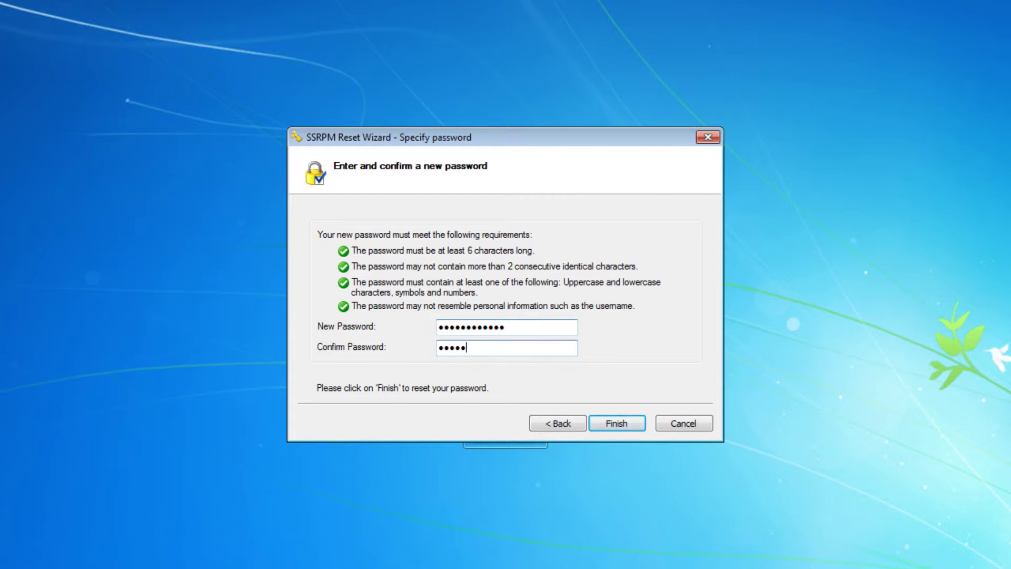
{"action": "left_click", "coordinate": [608, 416]}
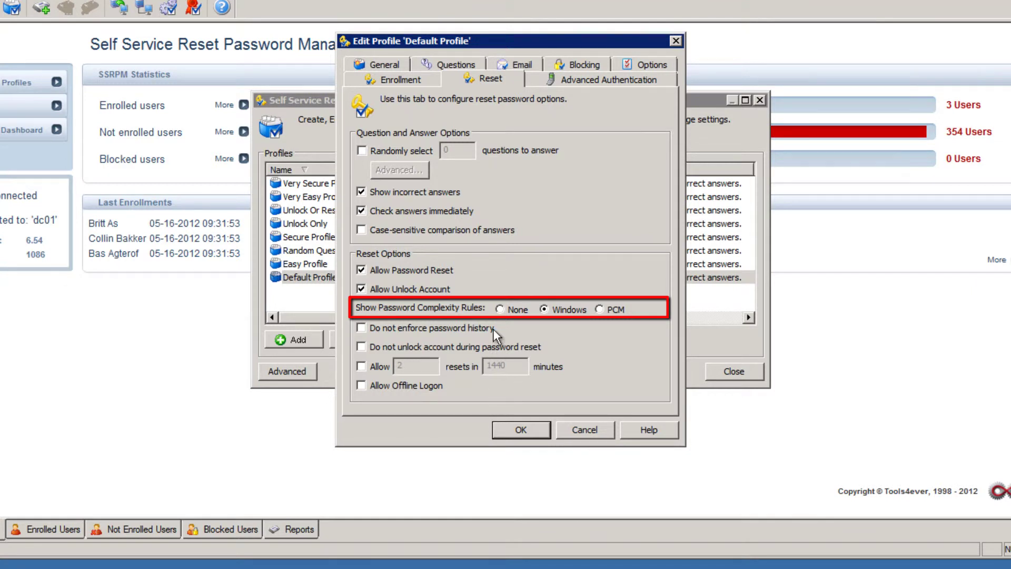
Choose PCM under Show Password Complexity Rules and dismiss the reset confirmation
{"action": "left_click", "coordinate": [601, 310]}
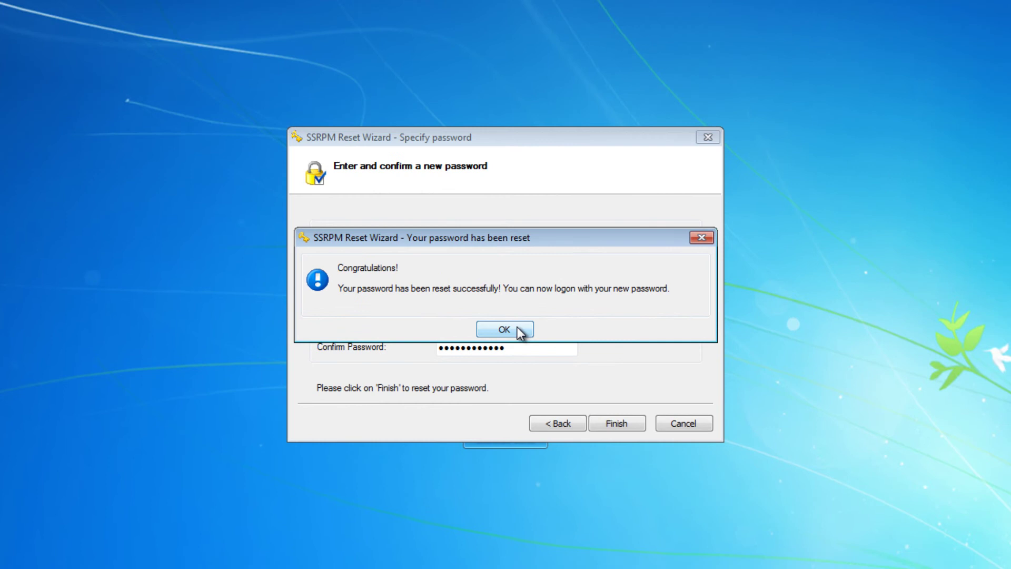
{"action": "left_click", "coordinate": [517, 327]}
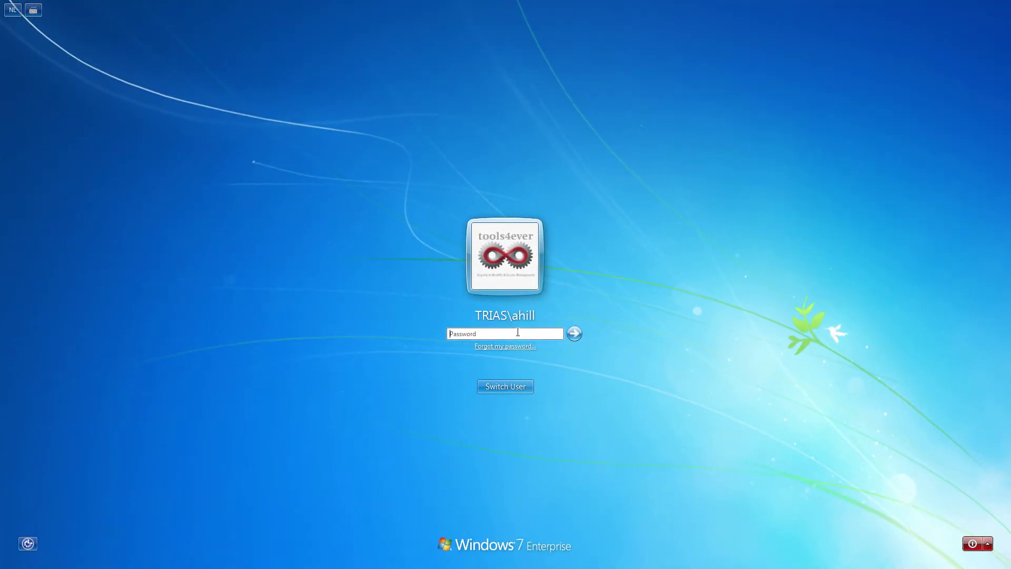
{"action": "type", "text": "••••••"}
{"action": "type", "text": "••••"}
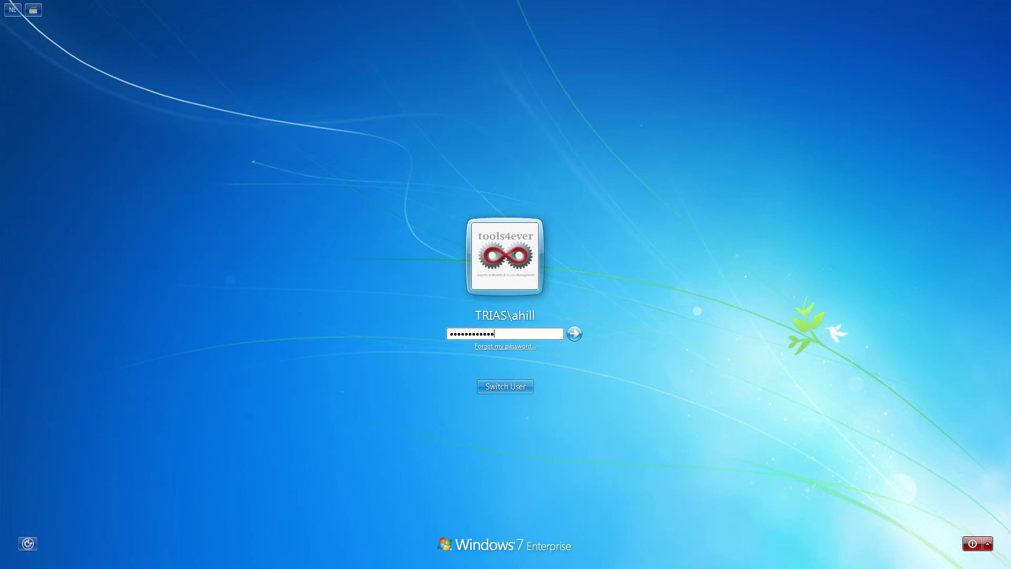